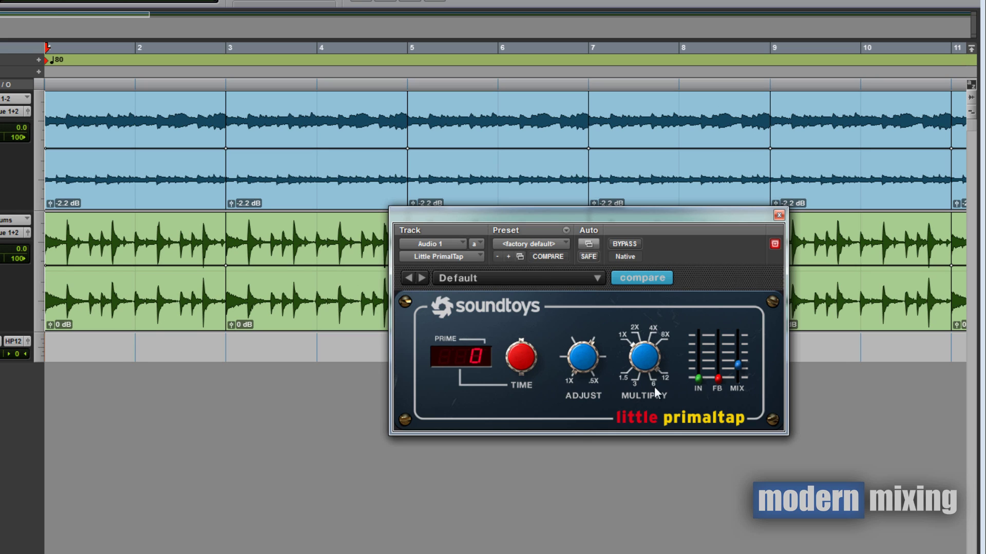
Try the 1X Multiply setting, toggle the plug-in comparison, and move the Little PrimalTap window aside.
{"action": "left_click", "coordinate": [623, 334]}
{"action": "left_click", "coordinate": [629, 279]}
{"action": "left_click", "coordinate": [630, 279]}
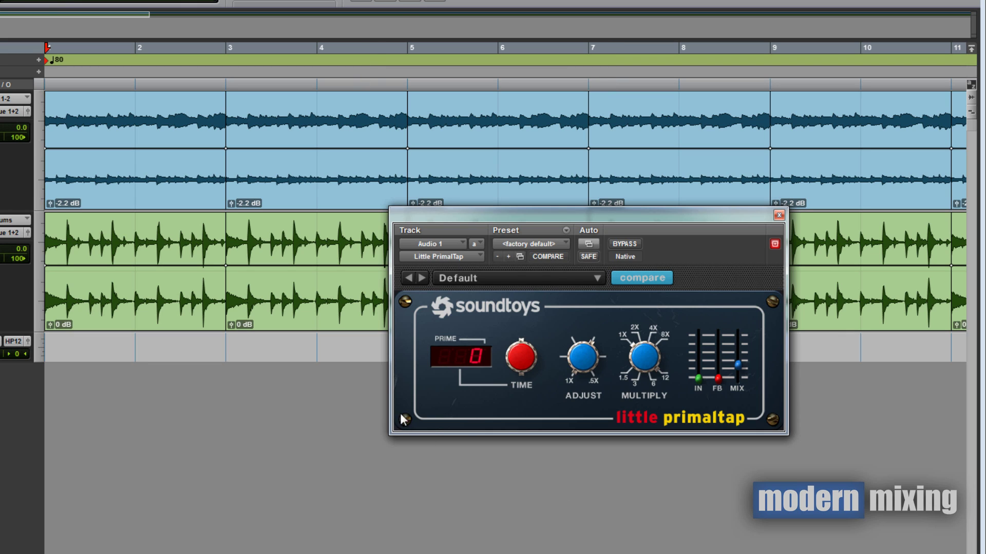
{"action": "left_click_drag", "start_coordinate": [557, 218], "coordinate": [478, 217]}
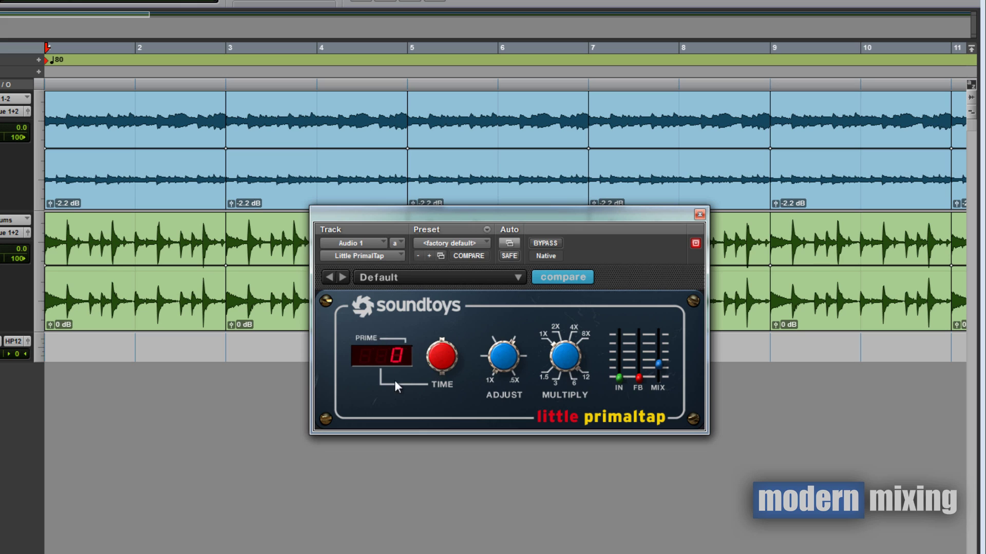
Sweep the Time and Adjust knobs through their ranges and set the prime delay time to 200.
{"action": "left_click_drag", "start_coordinate": [439, 364], "coordinate": [402, 161]}
{"action": "left_click_drag", "start_coordinate": [440, 359], "coordinate": [444, 332]}
{"action": "left_click_drag", "start_coordinate": [456, 358], "coordinate": [433, 511]}
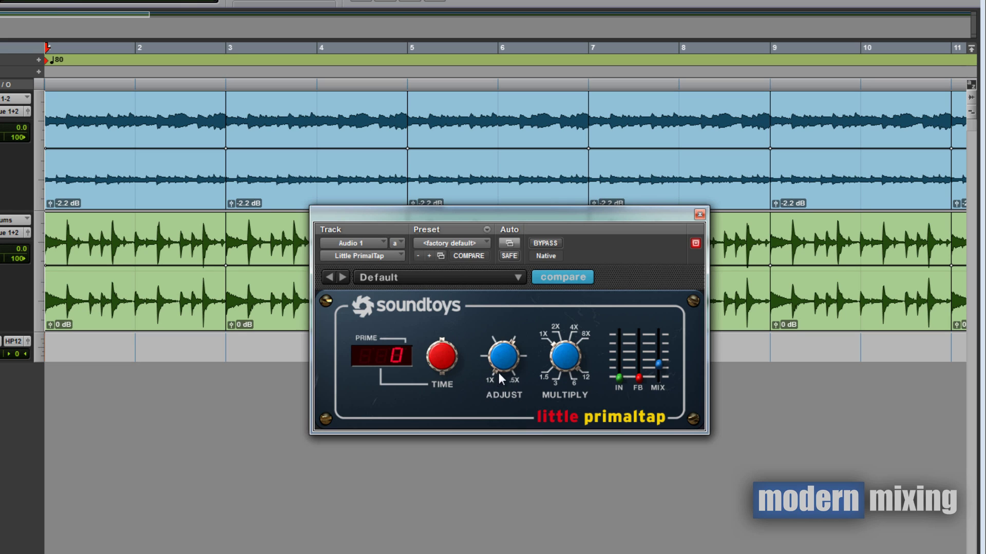
{"action": "left_click_drag", "start_coordinate": [497, 363], "coordinate": [470, 210]}
{"action": "left_click_drag", "start_coordinate": [441, 357], "coordinate": [426, 310]}
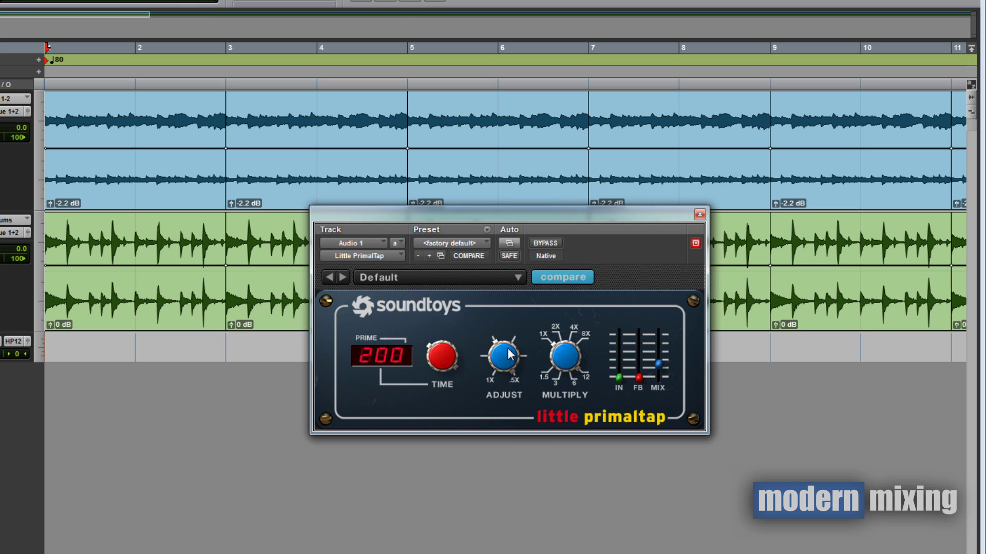
Try different Adjust and Multiply knob positions on the 200 delay time.
{"action": "mouse_move", "coordinate": [497, 362]}
{"action": "left_mouse_down"}
{"action": "mouse_move", "coordinate": [501, 464]}
{"action": "mouse_move", "coordinate": [511, 345]}
{"action": "mouse_move", "coordinate": [499, 339]}
{"action": "mouse_move", "coordinate": [492, 289]}
{"action": "mouse_move", "coordinate": [485, 334]}
{"action": "mouse_move", "coordinate": [482, 257]}
{"action": "mouse_move", "coordinate": [493, 242]}
{"action": "mouse_move", "coordinate": [472, 376]}
{"action": "mouse_move", "coordinate": [482, 351]}
{"action": "left_mouse_up"}
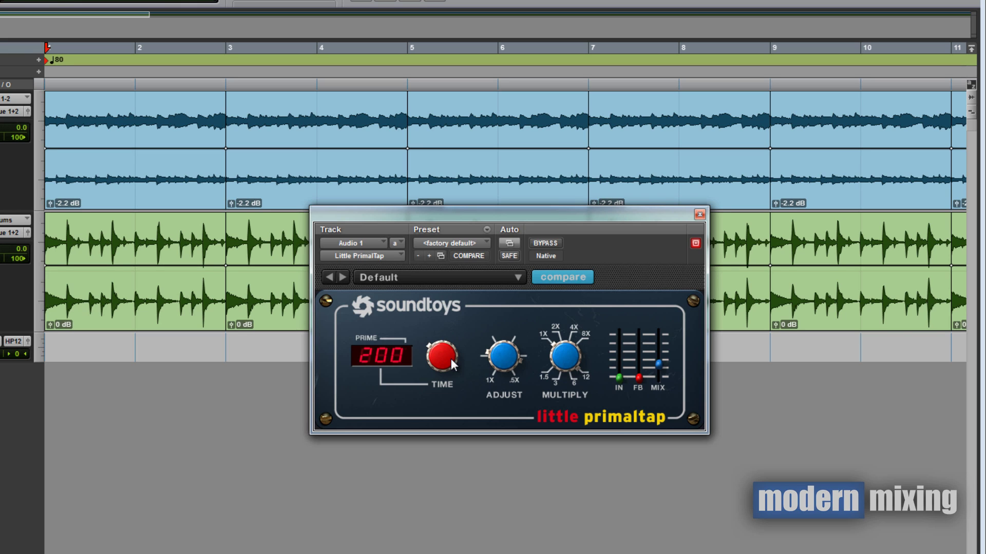
{"action": "left_click_drag", "start_coordinate": [498, 357], "coordinate": [513, 326]}
{"action": "left_click_drag", "start_coordinate": [557, 362], "coordinate": [578, 481]}
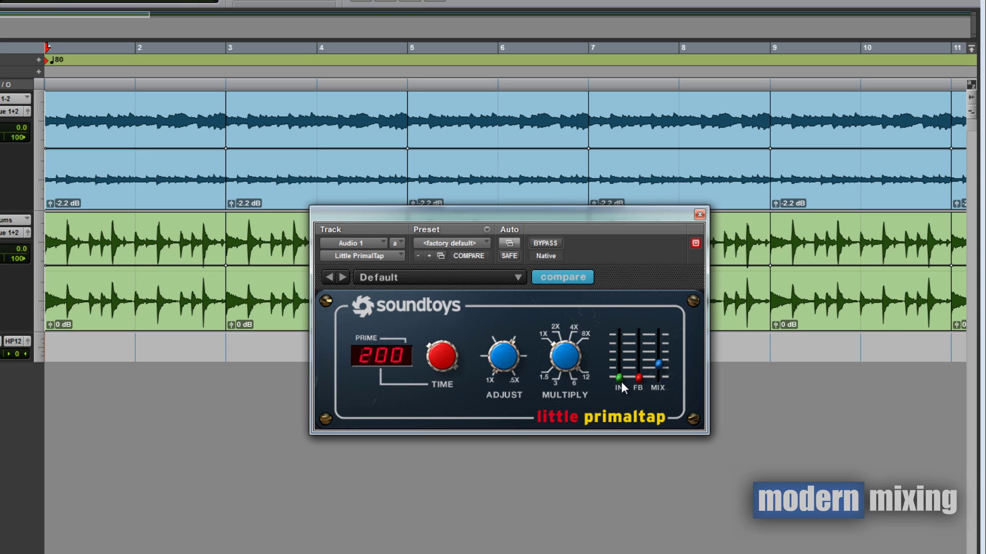
Try raising the IN level fader on the Audio 1 plug-in, and return it to minimum.
{"action": "left_click_drag", "start_coordinate": [619, 375], "coordinate": [620, 350]}
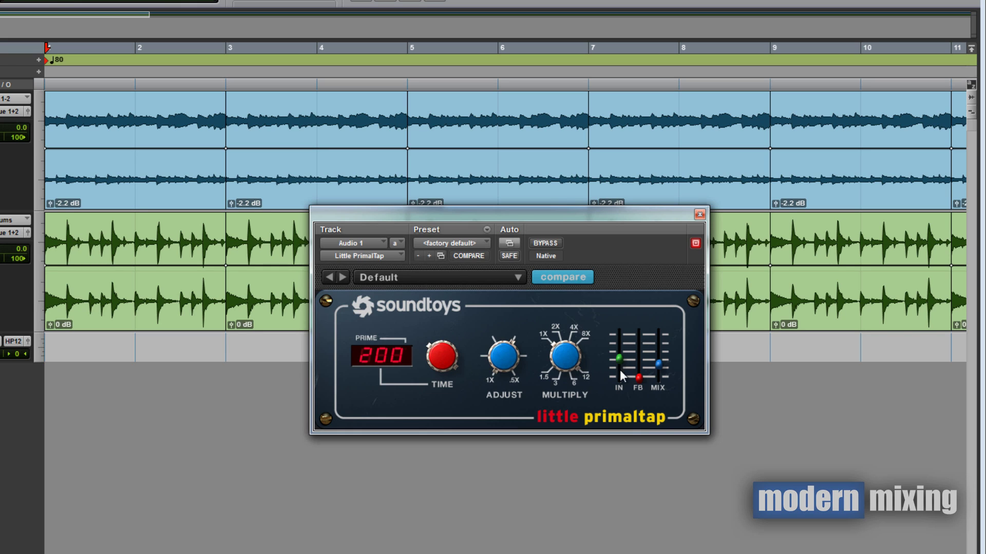
{"action": "mouse_move", "coordinate": [618, 383]}
{"action": "left_mouse_down"}
{"action": "mouse_move", "coordinate": [620, 337]}
{"action": "mouse_move", "coordinate": [621, 384]}
{"action": "left_mouse_up"}
{"action": "left_click_drag", "start_coordinate": [618, 375], "coordinate": [620, 350]}
{"action": "key", "text": "ctrl+z"}
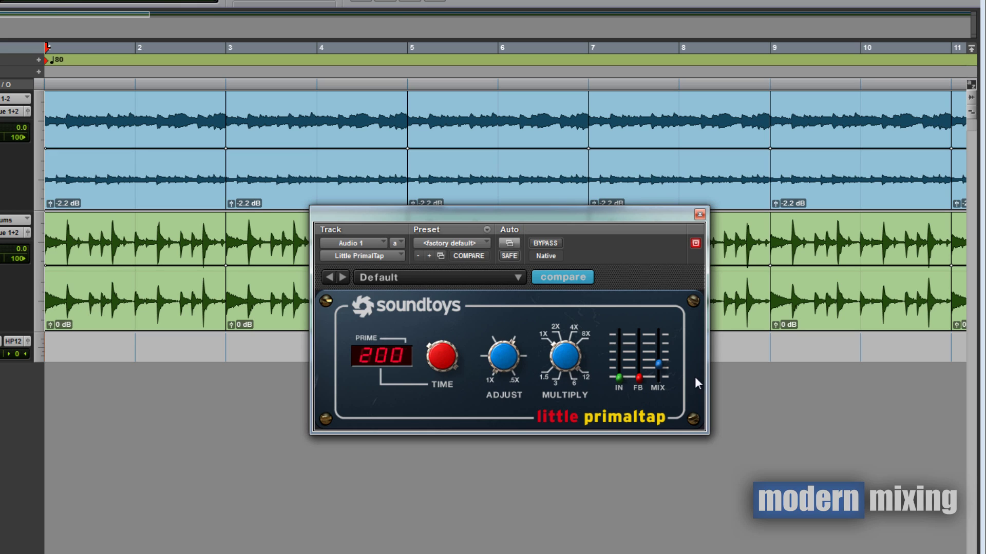
Set the Audio 1 delay's Time to 0, keep feedback at minimum, and raise Mix to maximum.
{"action": "left_click_drag", "start_coordinate": [639, 379], "coordinate": [661, 396]}
{"action": "left_click_drag", "start_coordinate": [444, 360], "coordinate": [437, 484]}
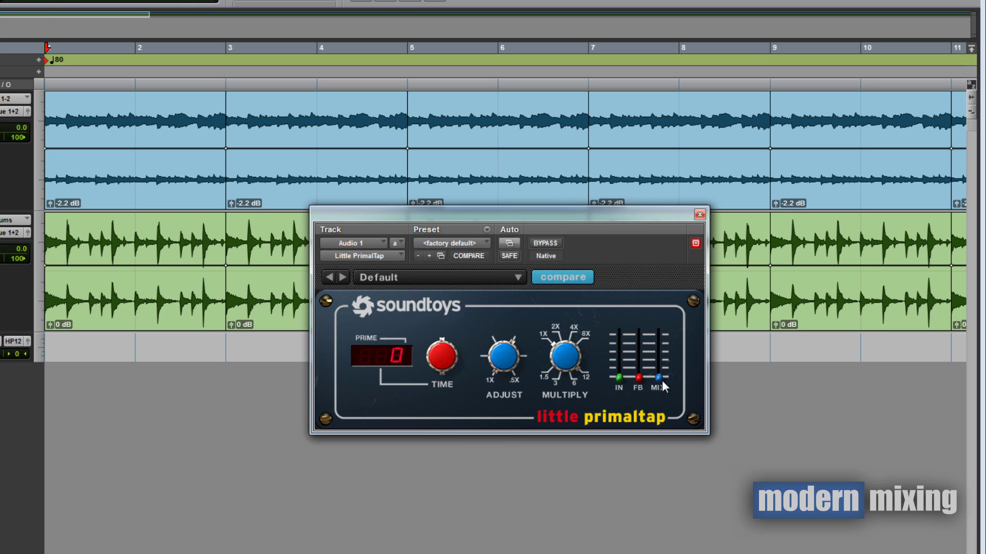
{"action": "left_click_drag", "start_coordinate": [659, 379], "coordinate": [670, 309]}
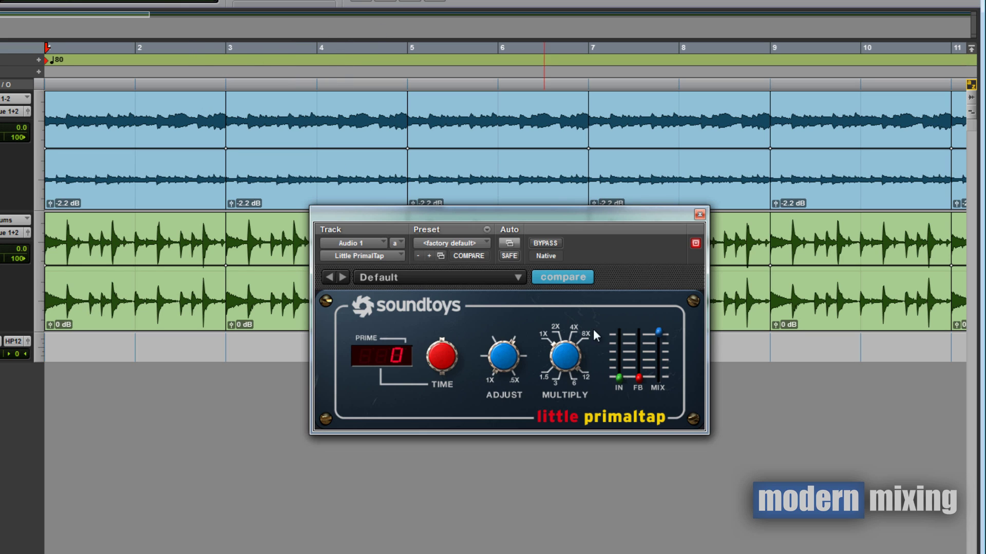
Play back the drums while raising the IN fader to maximum, and return it to minimum.
{"action": "key", "text": "space"}
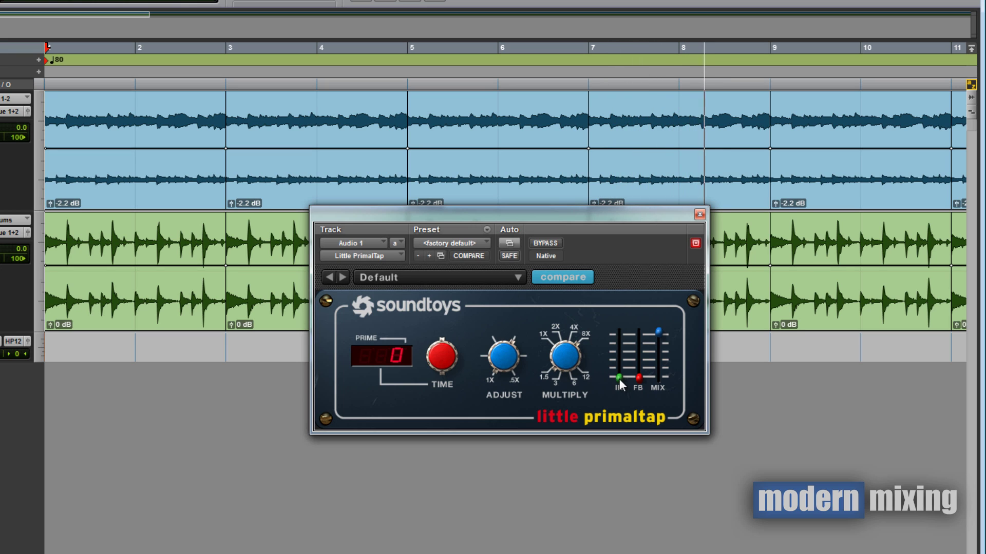
{"action": "left_click_drag", "start_coordinate": [619, 378], "coordinate": [621, 334]}
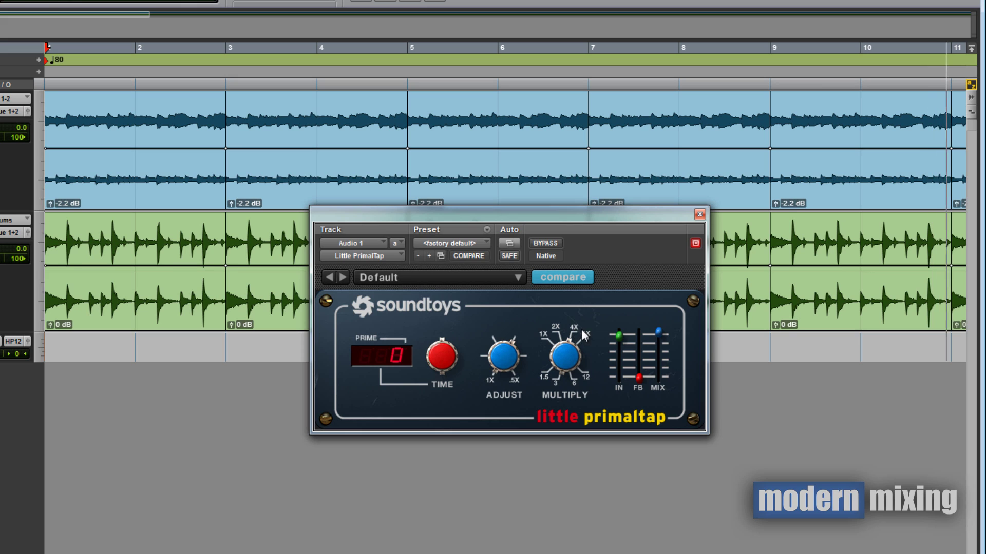
{"action": "left_click", "coordinate": [558, 328]}
{"action": "left_click", "coordinate": [545, 335]}
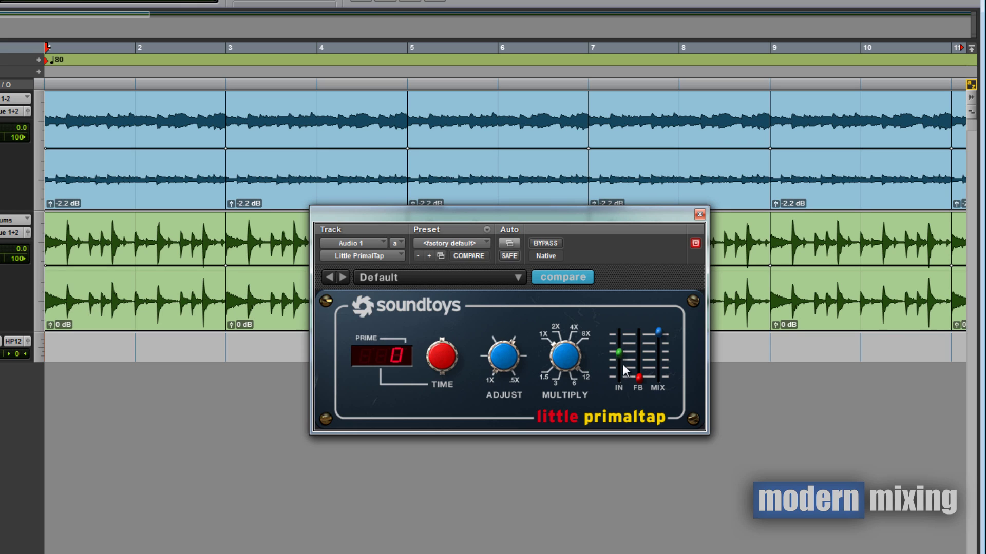
{"action": "left_click_drag", "start_coordinate": [622, 364], "coordinate": [624, 402]}
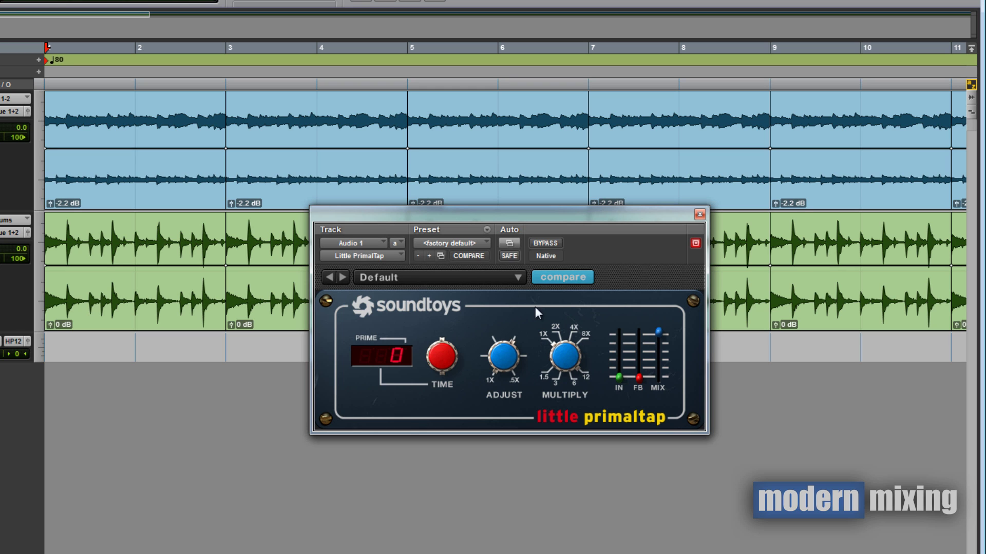
Close the Audio 1 plug-in, open Little PrimalTap on the 80bp12LH track, and lower its Mix to minimum.
{"action": "left_click", "coordinate": [701, 215]}
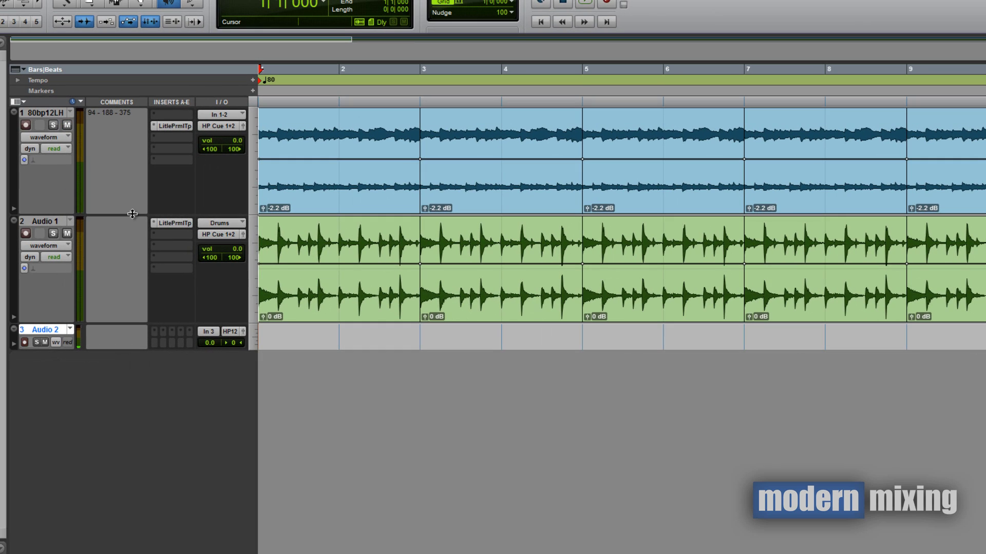
{"action": "left_click", "coordinate": [172, 126]}
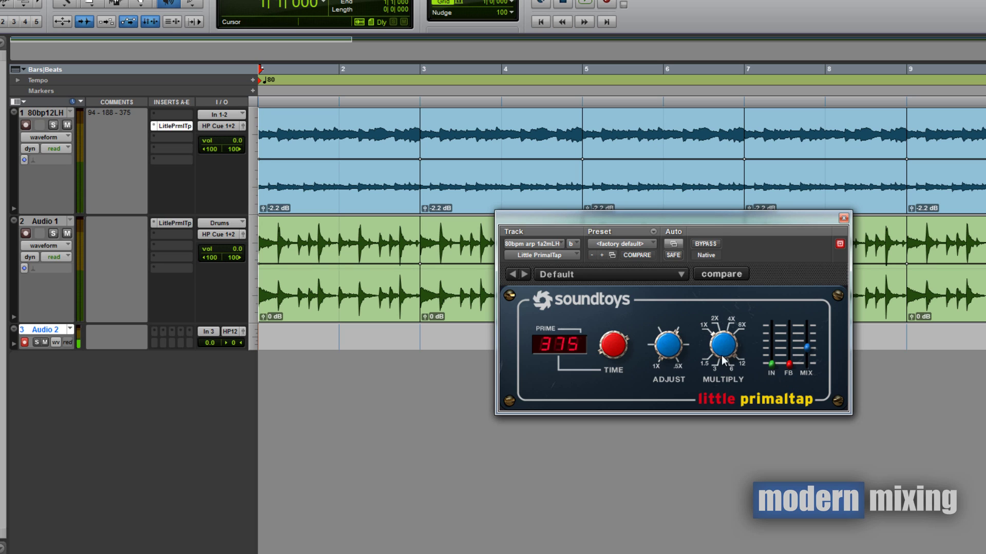
{"action": "left_click_drag", "start_coordinate": [807, 349], "coordinate": [805, 405]}
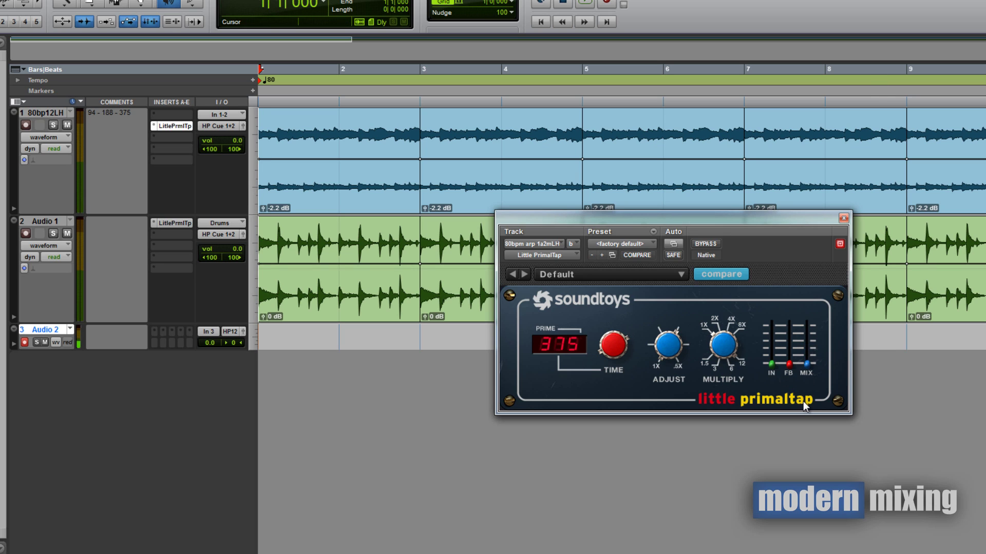
Play the session with Audio 1 muted and raise the delay's feedback and Mix to about halfway.
{"action": "key", "text": "space"}
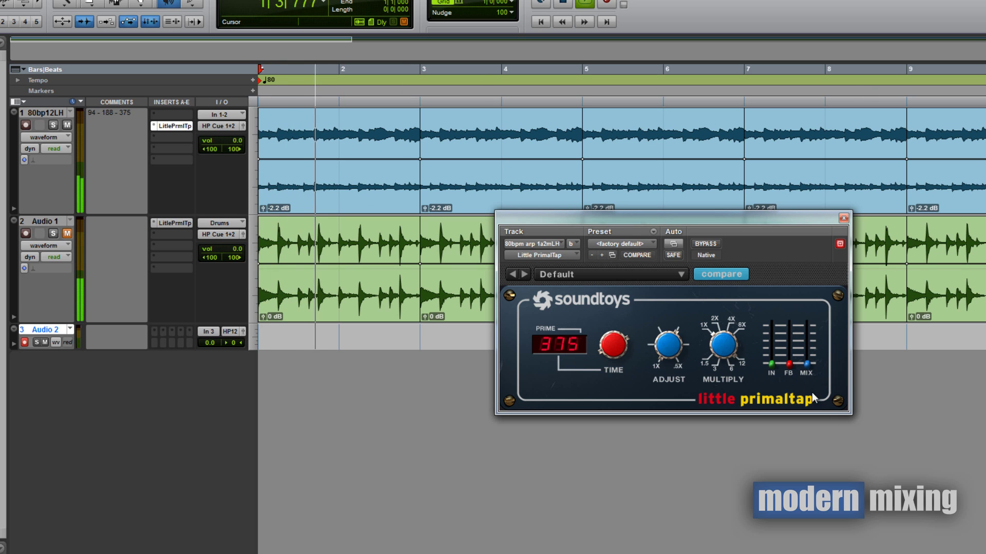
{"action": "left_click_drag", "start_coordinate": [806, 365], "coordinate": [805, 341]}
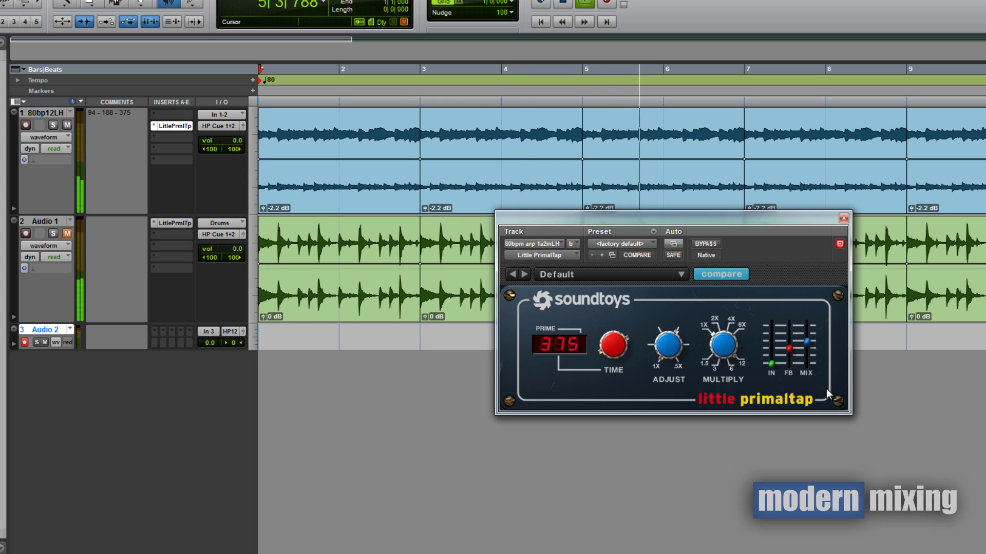
{"action": "key", "text": "space"}
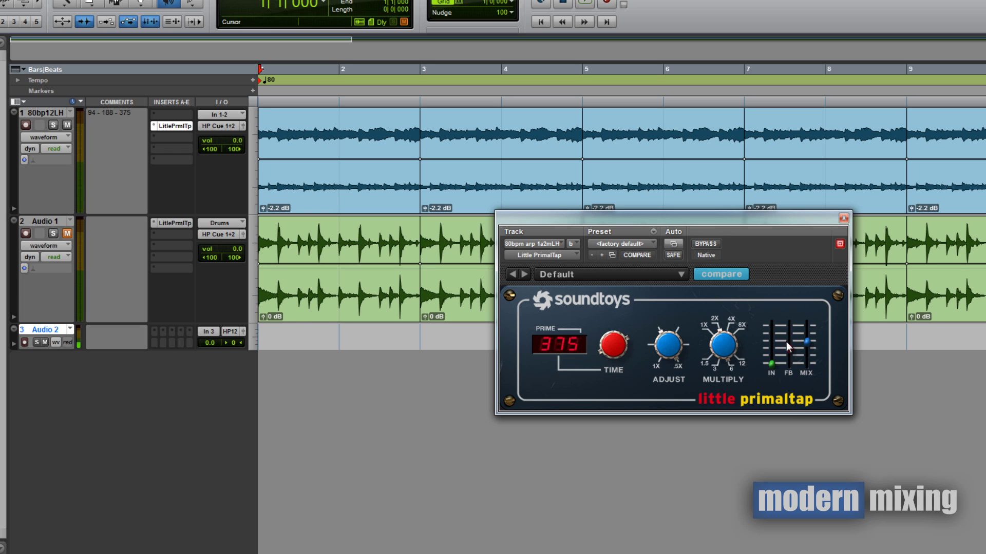
{"action": "key", "text": "space"}
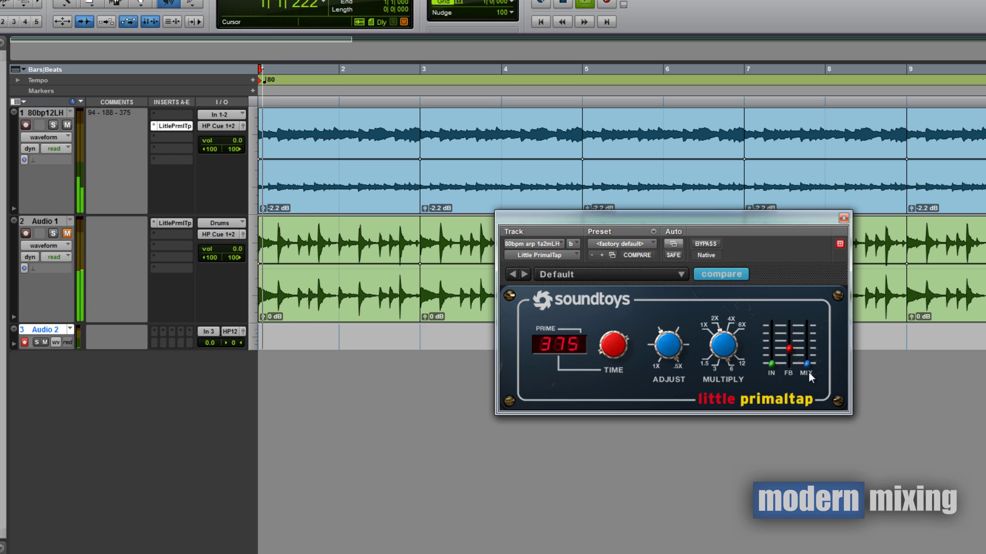
{"action": "left_click_drag", "start_coordinate": [807, 362], "coordinate": [806, 345]}
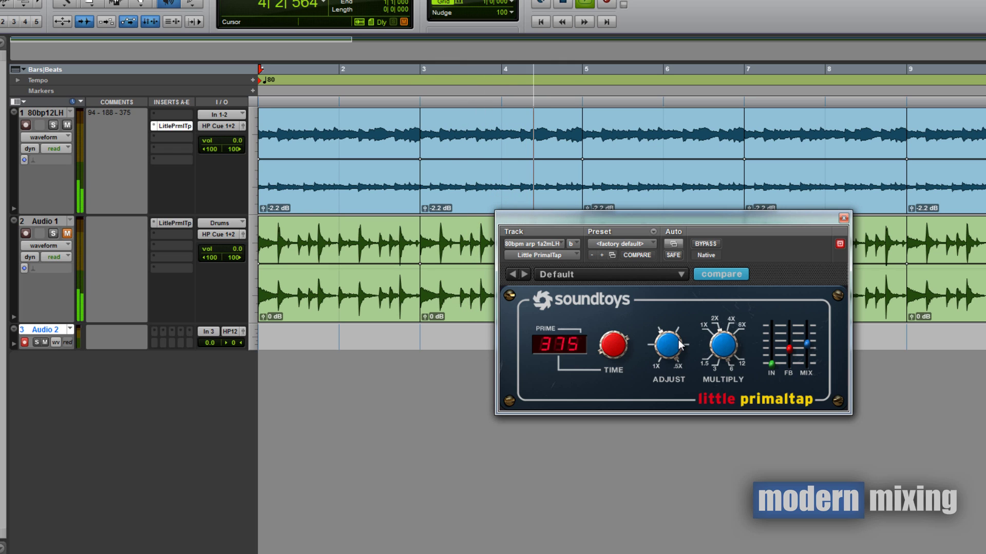
Replay the opening bars from the start to audition the arp track's delay and its decaying repeats.
{"action": "key", "text": "space"}
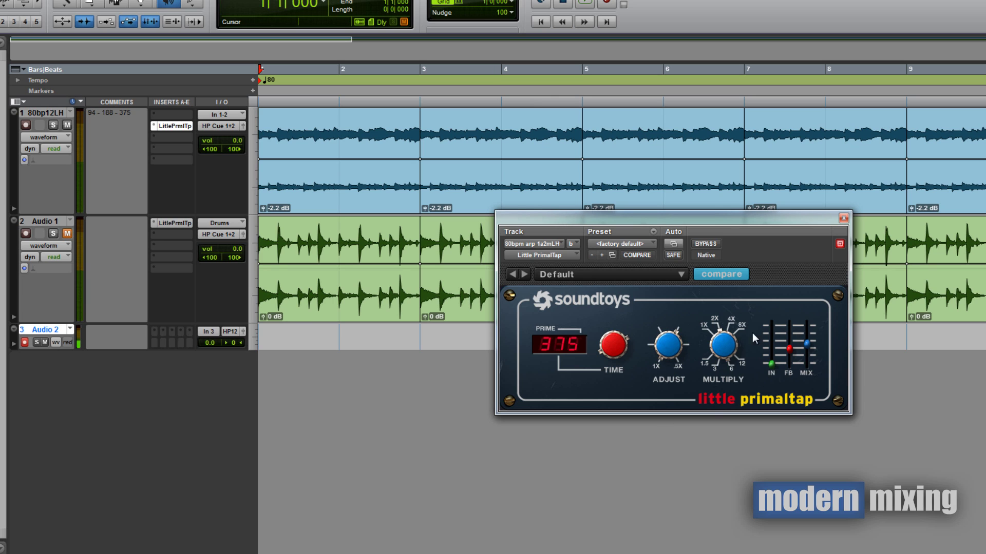
{"action": "key", "text": "space"}
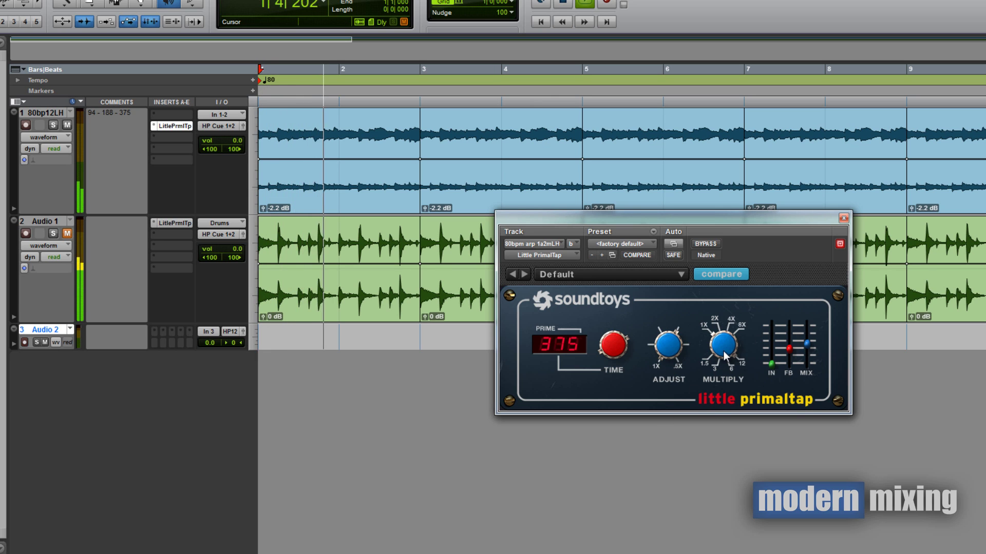
{"action": "key", "text": "space"}
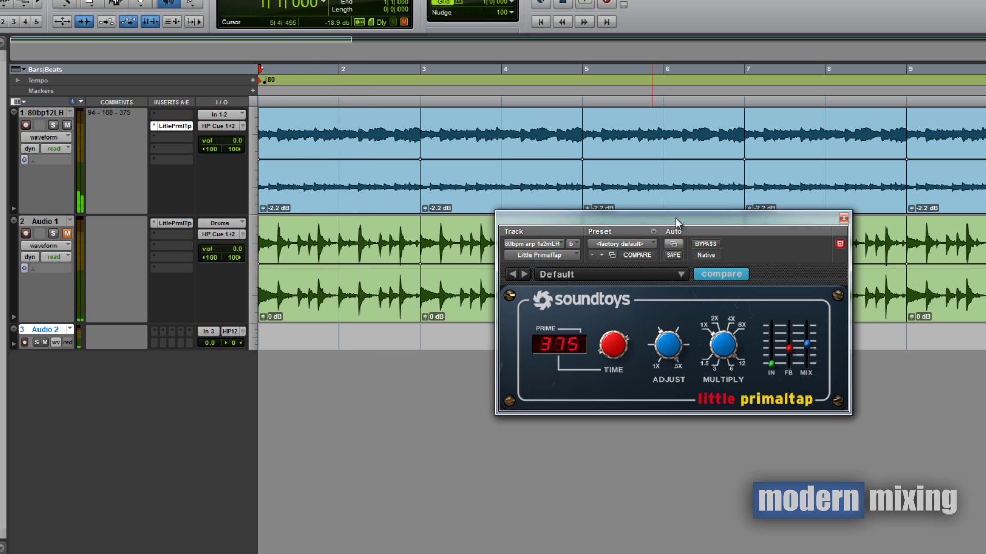
{"action": "key", "text": "space"}
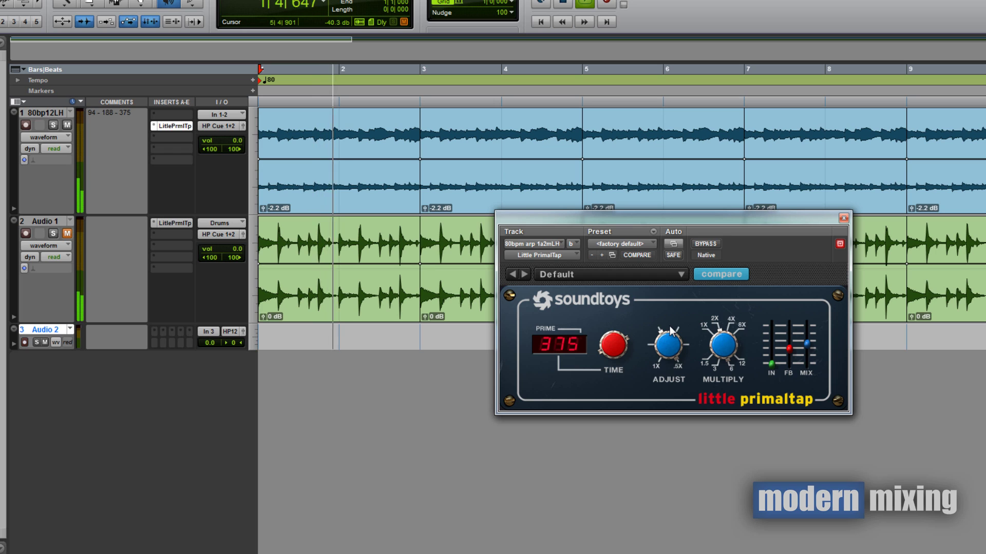
{"action": "key", "text": "space"}
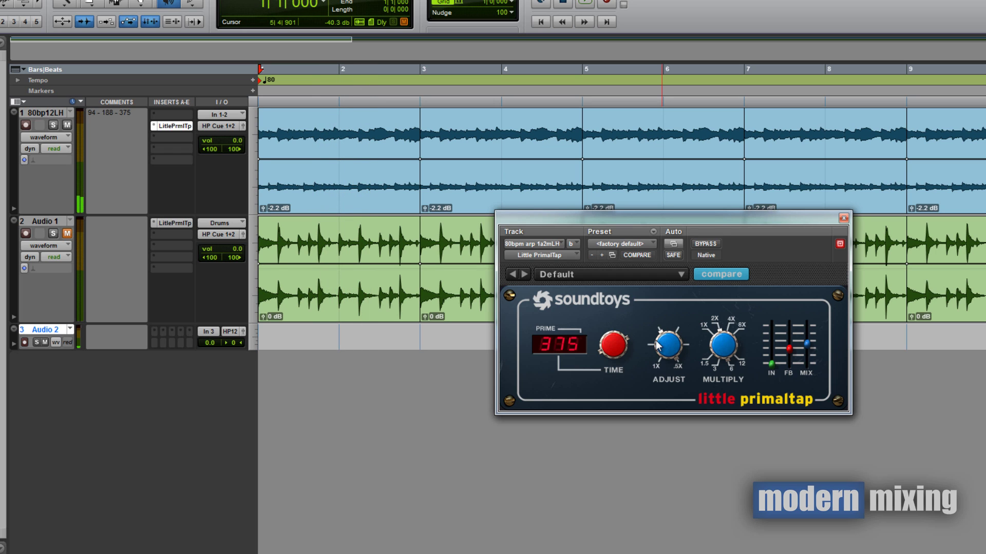
Set the arp delay's Time to 188, and raise feedback to about three-quarters during playback.
{"action": "left_click_drag", "start_coordinate": [607, 349], "coordinate": [615, 407]}
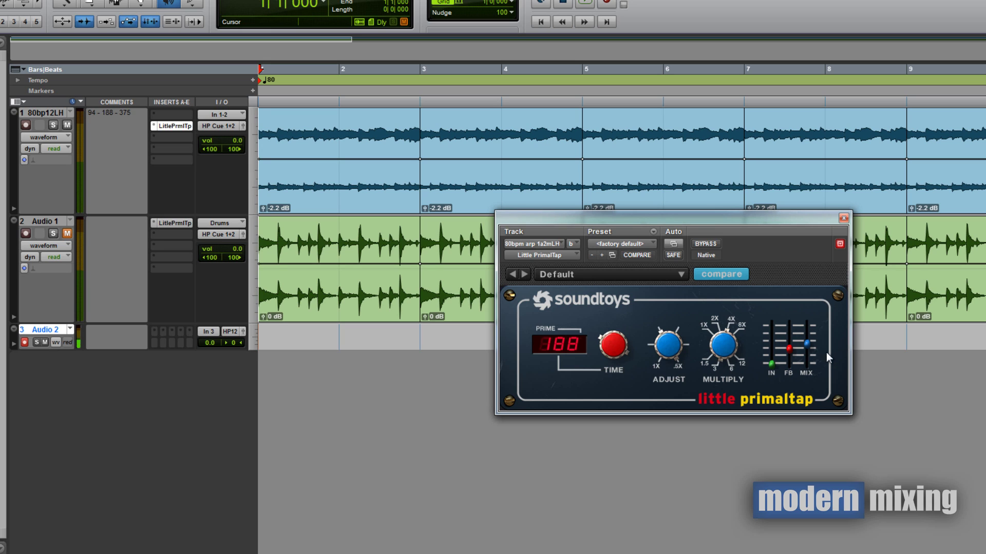
{"action": "key", "text": "space"}
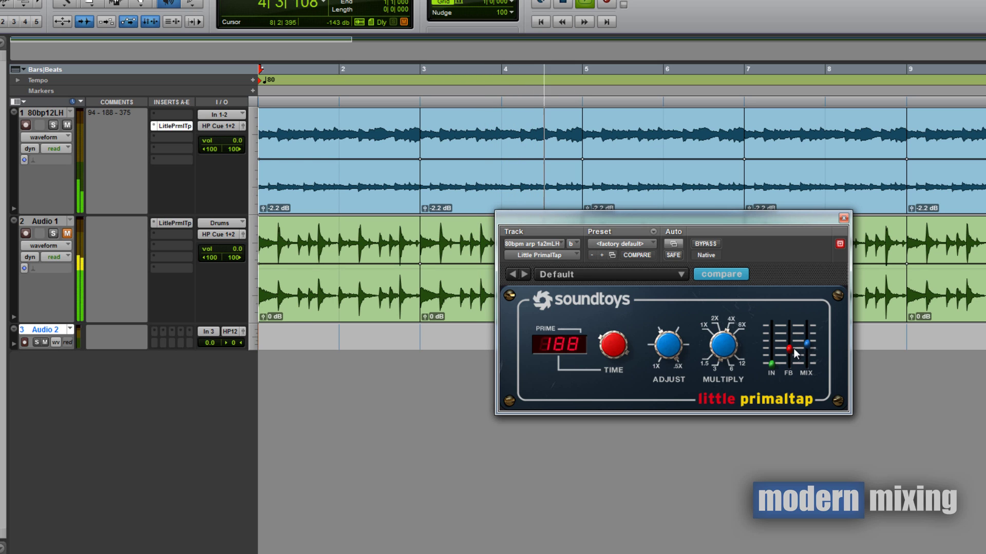
{"action": "left_click_drag", "start_coordinate": [789, 348], "coordinate": [790, 335]}
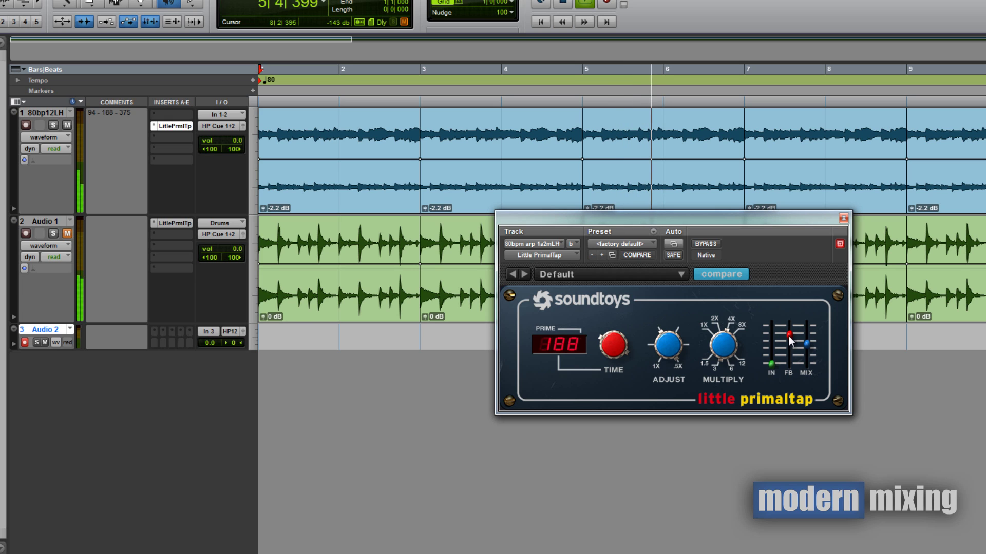
{"action": "key", "text": "space"}
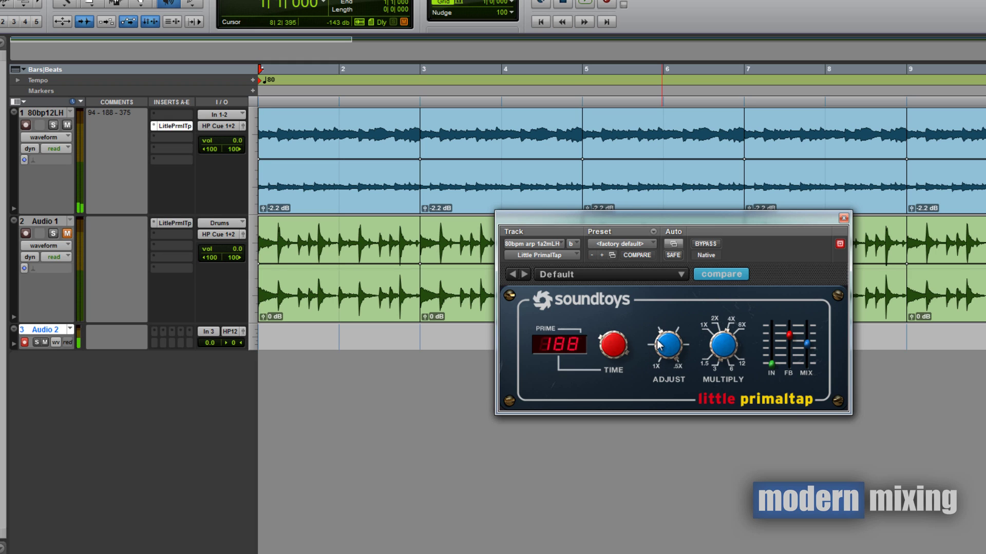
Raise the arp delay's IN fader and rebalance Mix to slightly above halfway during playback, and close the plug-in.
{"action": "key", "text": "space"}
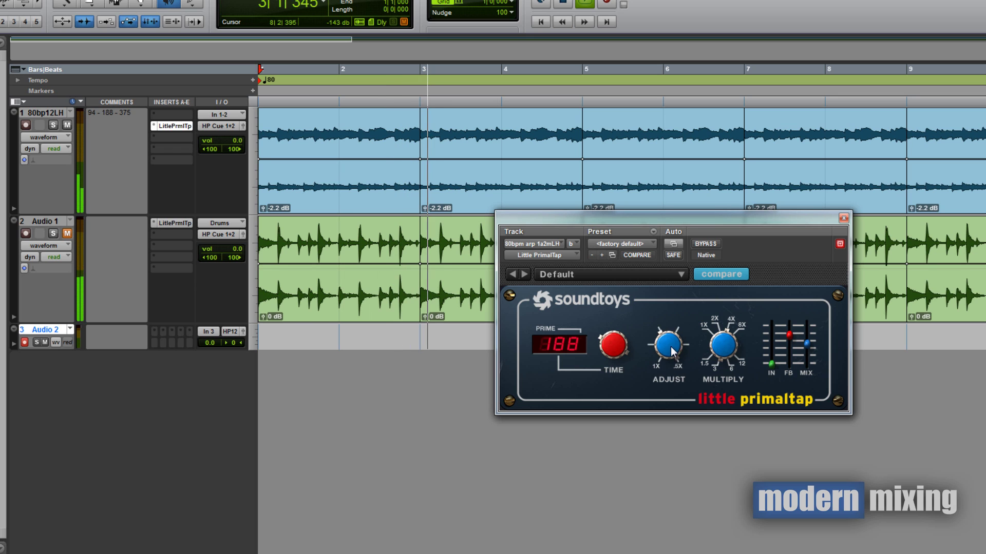
{"action": "left_click_drag", "start_coordinate": [804, 348], "coordinate": [807, 358]}
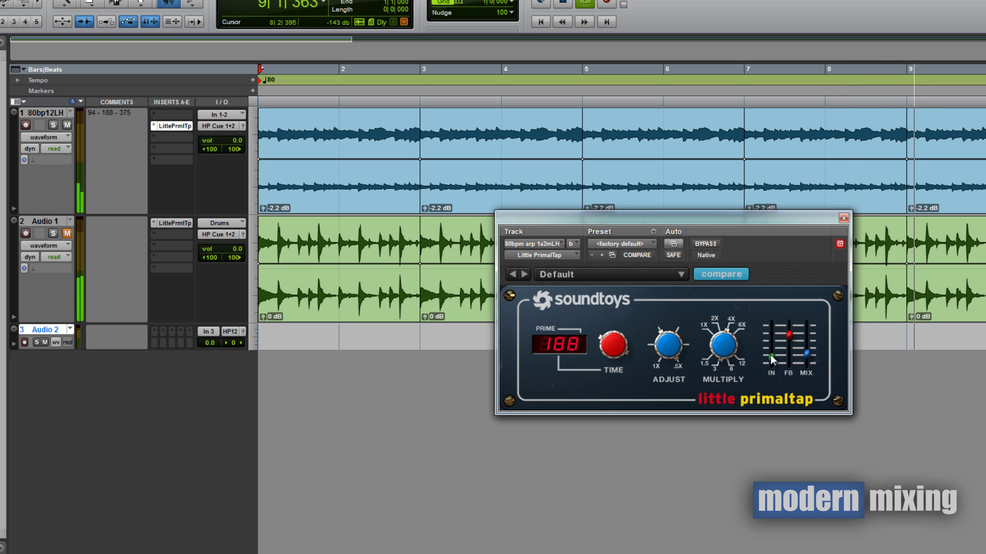
{"action": "left_click_drag", "start_coordinate": [770, 355], "coordinate": [768, 343]}
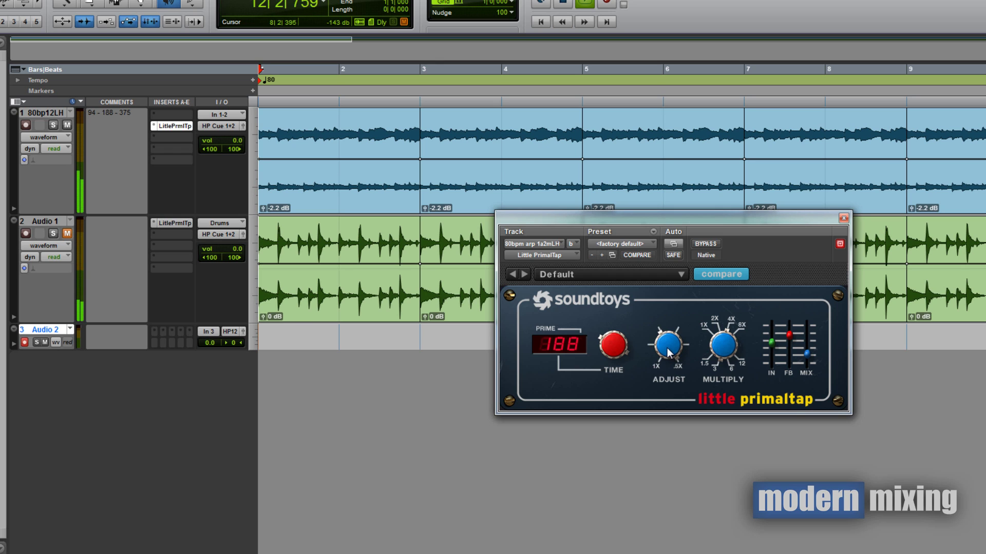
{"action": "left_click_drag", "start_coordinate": [809, 356], "coordinate": [809, 358]}
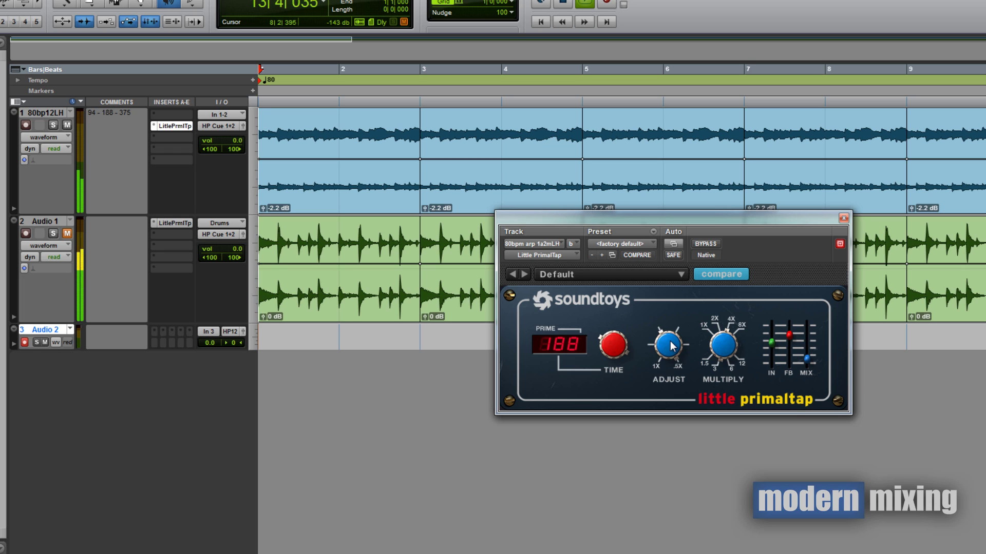
{"action": "left_click_drag", "start_coordinate": [808, 363], "coordinate": [806, 340]}
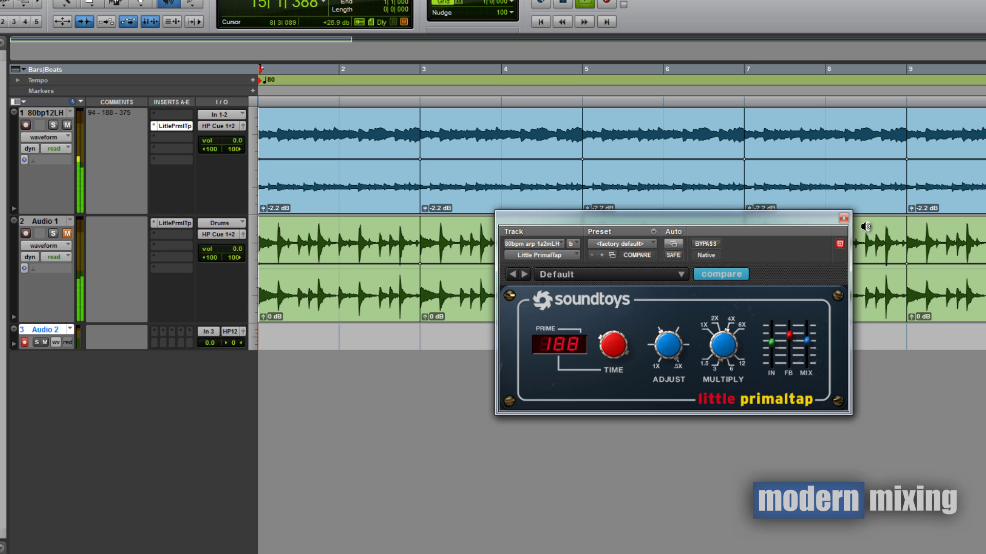
{"action": "key", "text": "space"}
{"action": "left_click", "coordinate": [843, 218]}
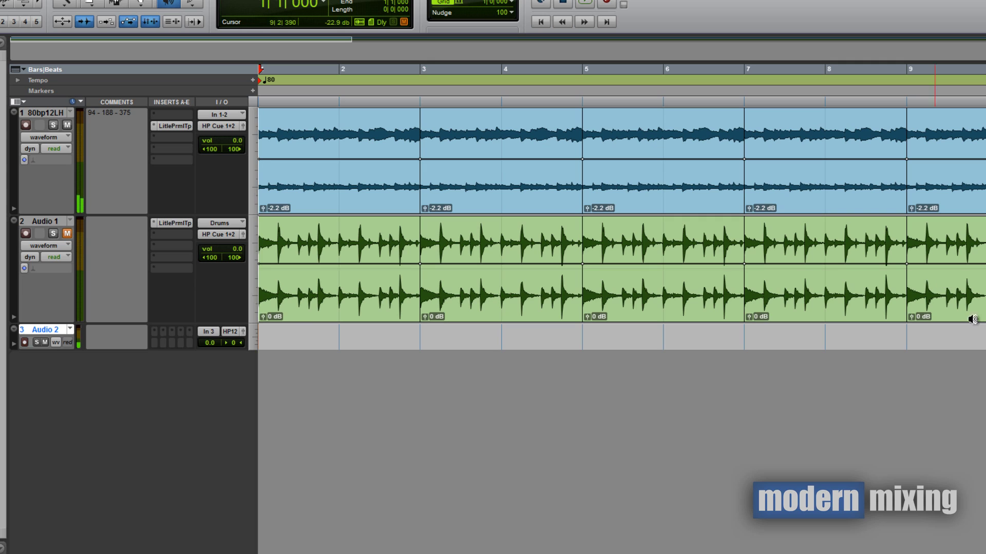
Bypass Little PrimalTap on the 80bp12LH track, and view the Audio 1 plug-in's settings before closing it.
{"action": "left_click", "coordinate": [178, 126]}
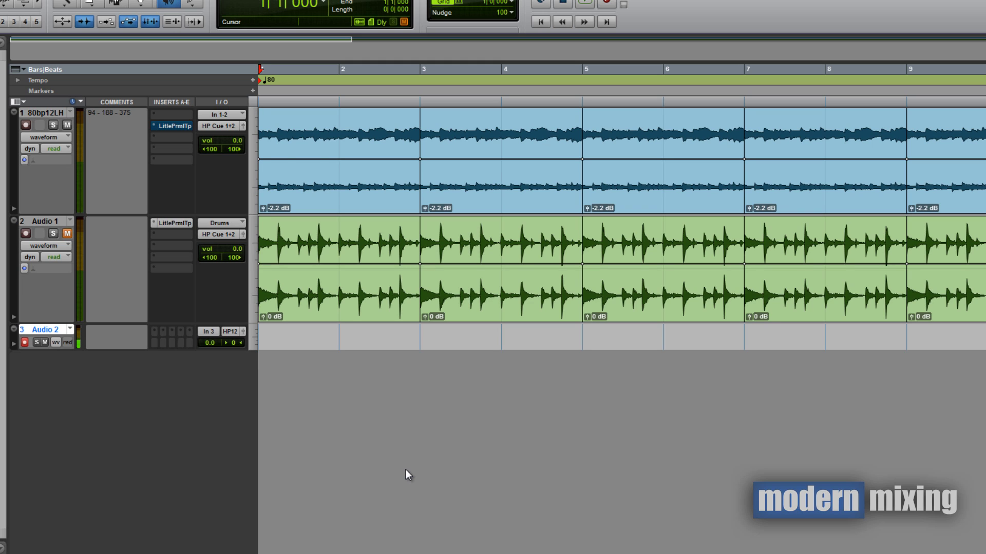
{"action": "left_click", "coordinate": [180, 226]}
{"action": "left_click_drag", "start_coordinate": [617, 242], "coordinate": [581, 254]}
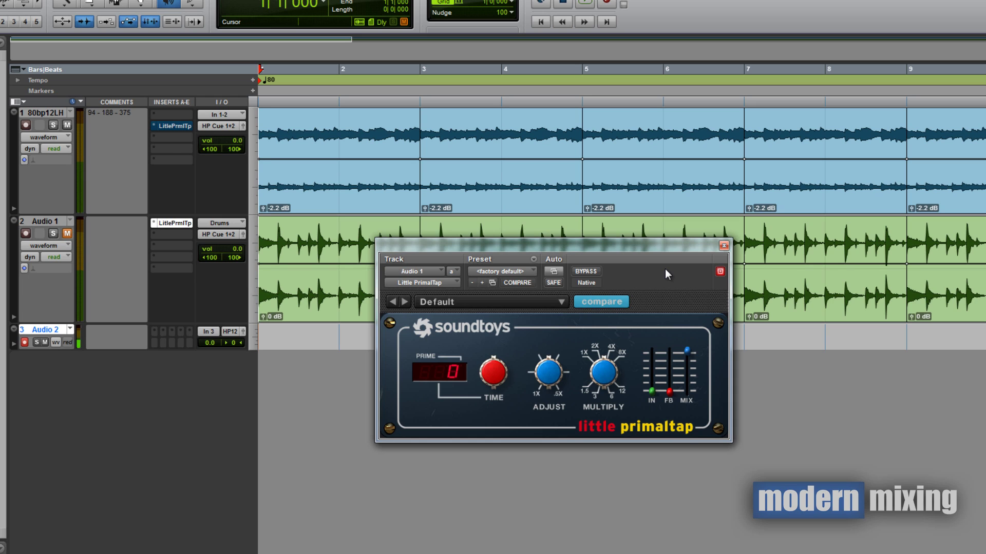
{"action": "left_click", "coordinate": [724, 246]}
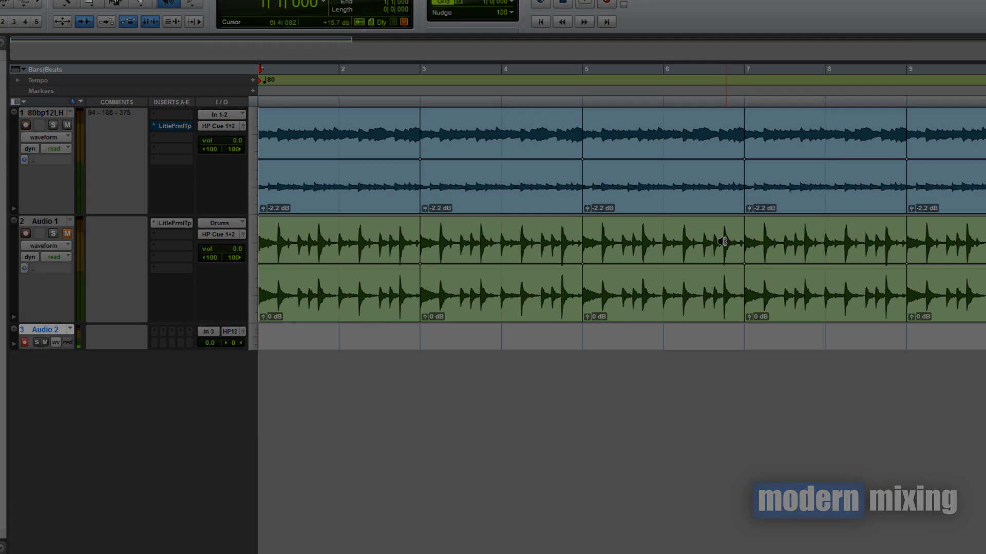